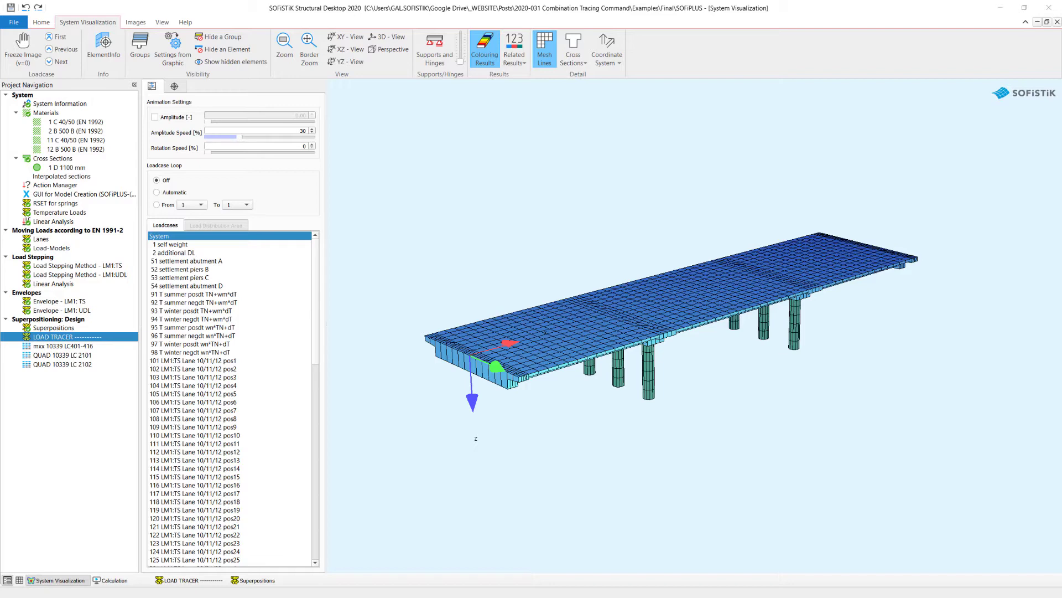
Open the LOAD TRACER task's input in the text editor and bring up the manual page for the TRAC command.
{"action": "right_click", "coordinate": [78, 341]}
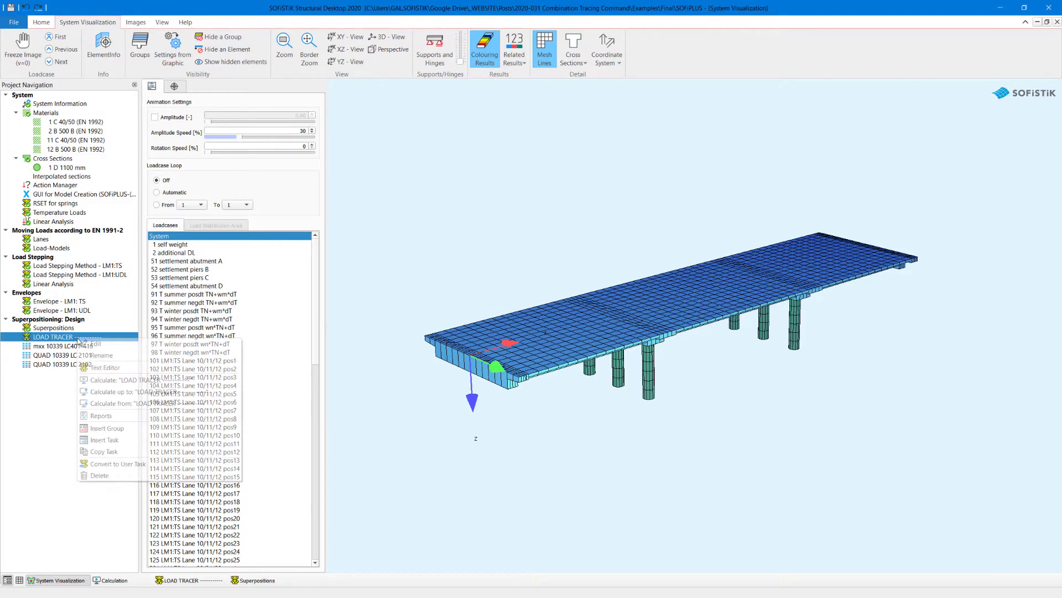
{"action": "left_click", "coordinate": [213, 344]}
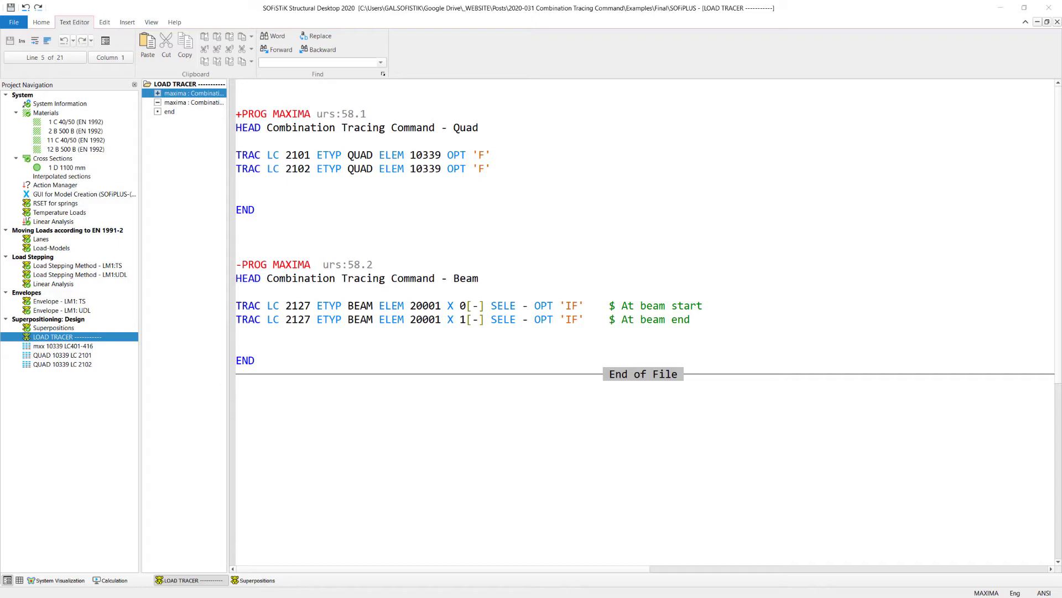
{"action": "left_click", "coordinate": [248, 161]}
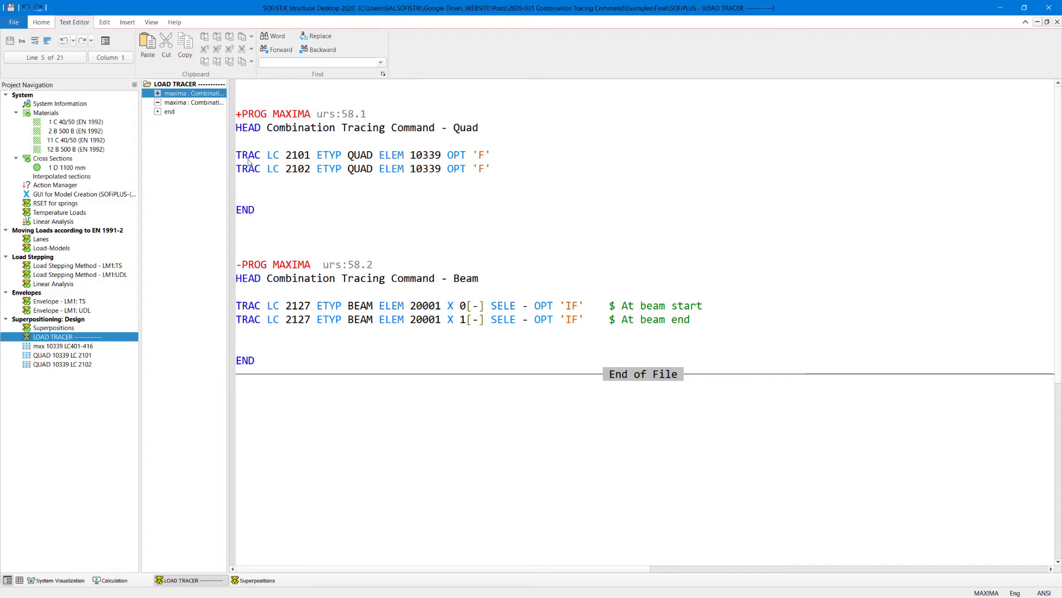
{"action": "left_click", "coordinate": [254, 161]}
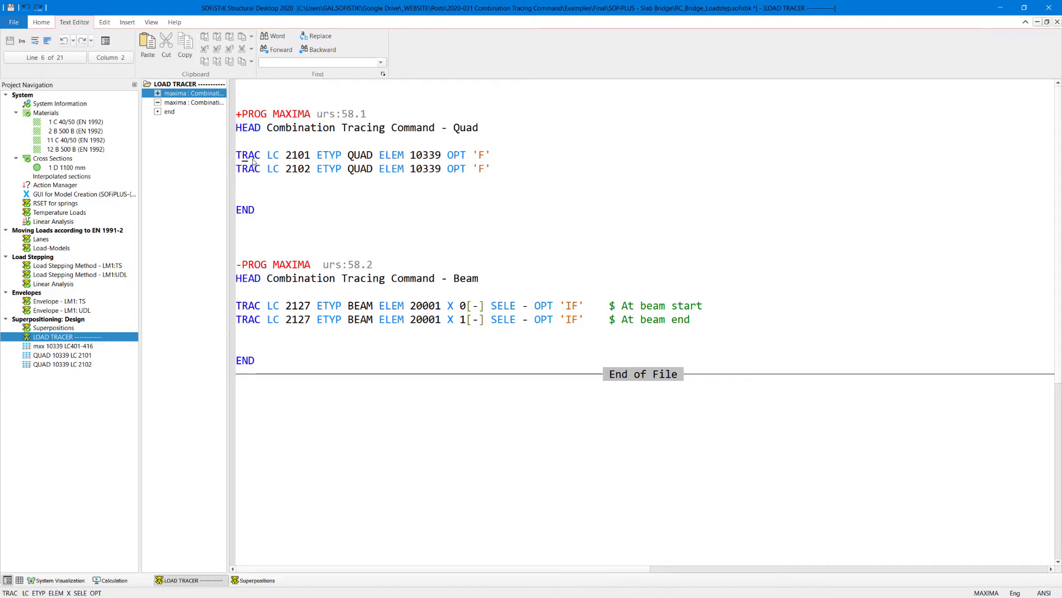
{"action": "key", "text": "F1"}
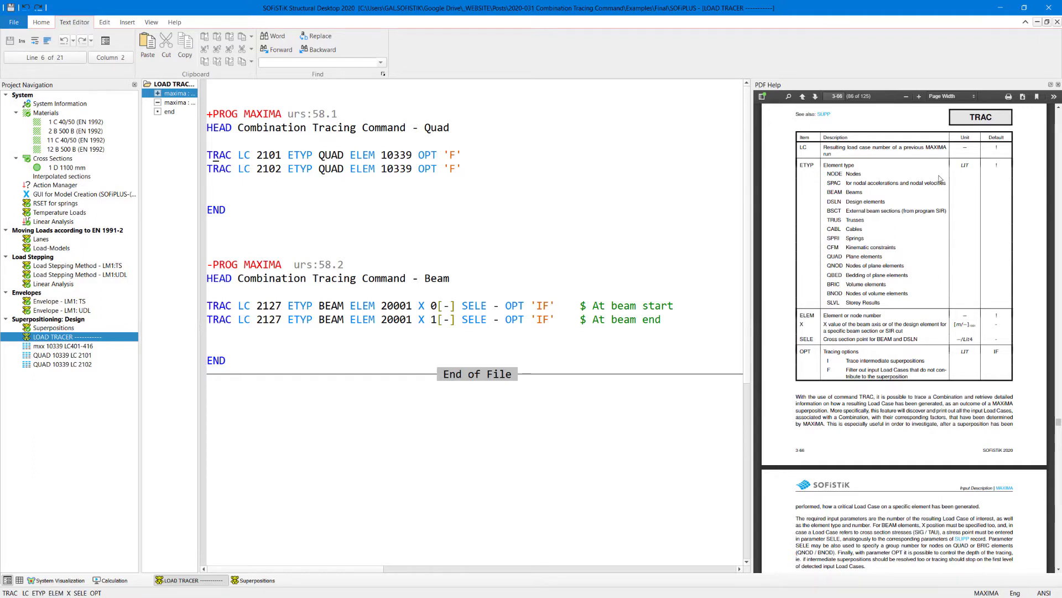
{"action": "scroll", "coordinate": [964, 159], "scroll_direction": "up", "scroll_amount": 1}
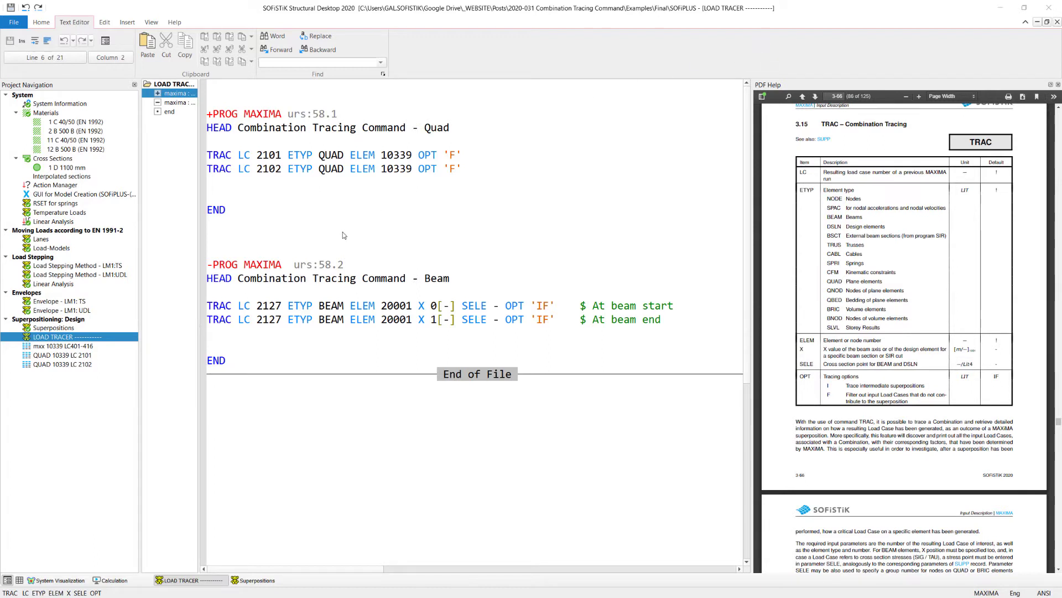
Calculate the LOAD TRACER task and open its report.
{"action": "right_click", "coordinate": [76, 337]}
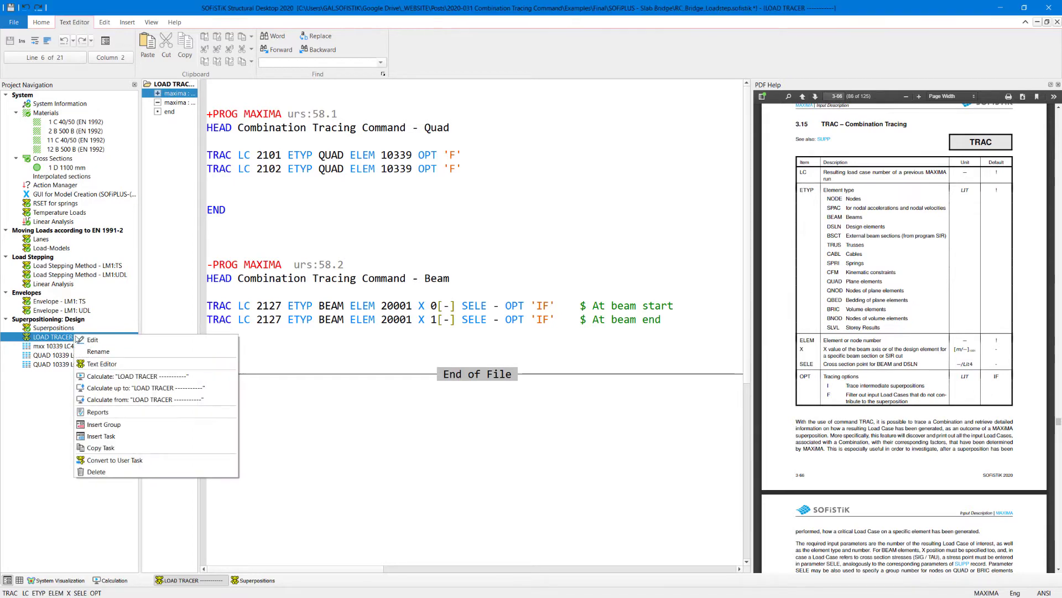
{"action": "left_click", "coordinate": [108, 377]}
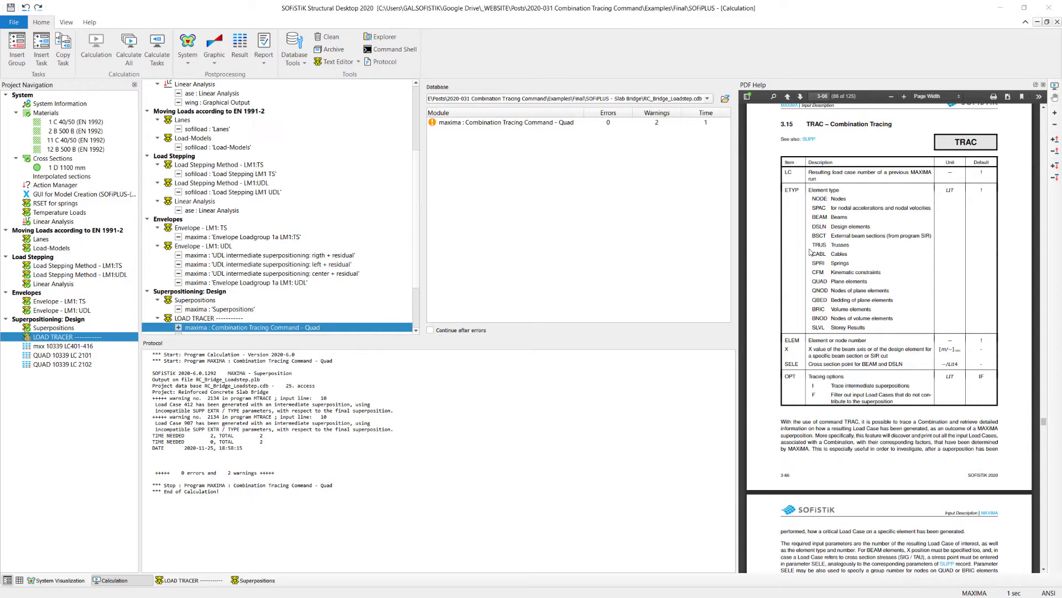
{"action": "right_click", "coordinate": [70, 336]}
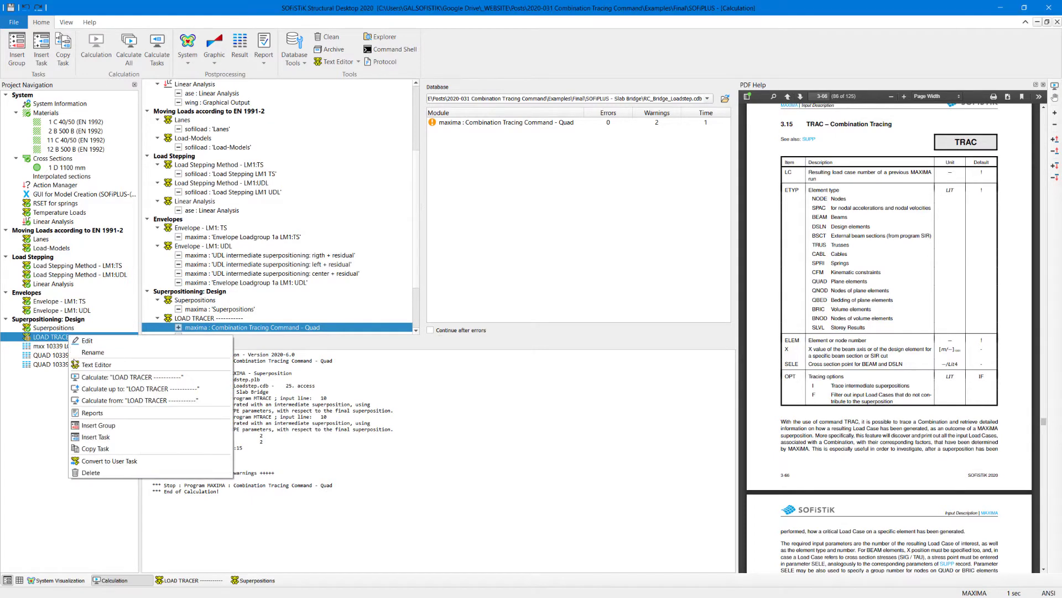
{"action": "left_click", "coordinate": [93, 412]}
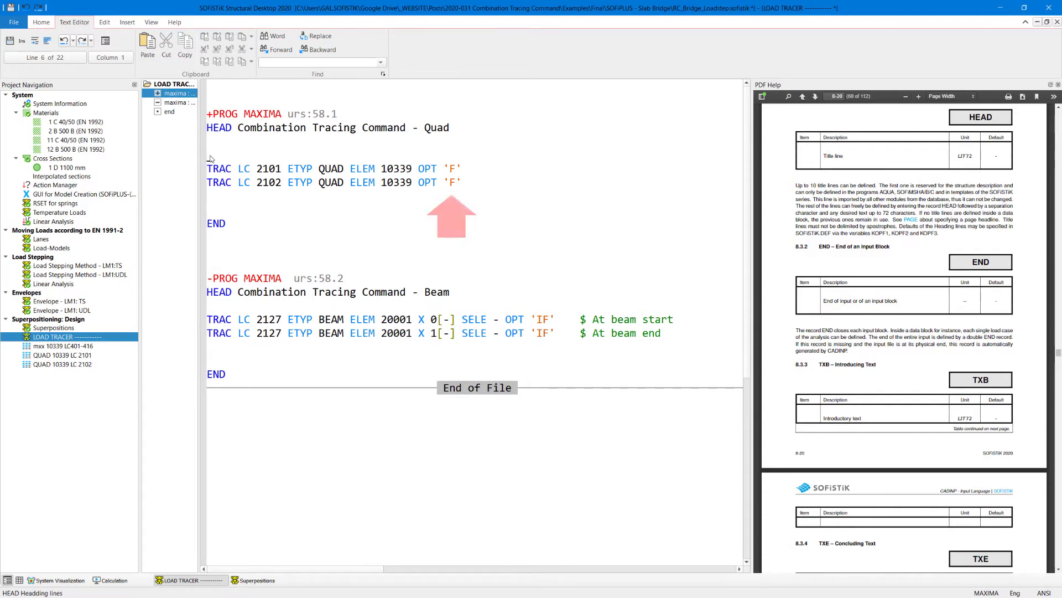
Change the tracing option to 'IF' in the QUAD TRAC lines for LC 2101 and 2102, and recalculate the LOAD TRACER task.
{"action": "left_click", "coordinate": [450, 169]}
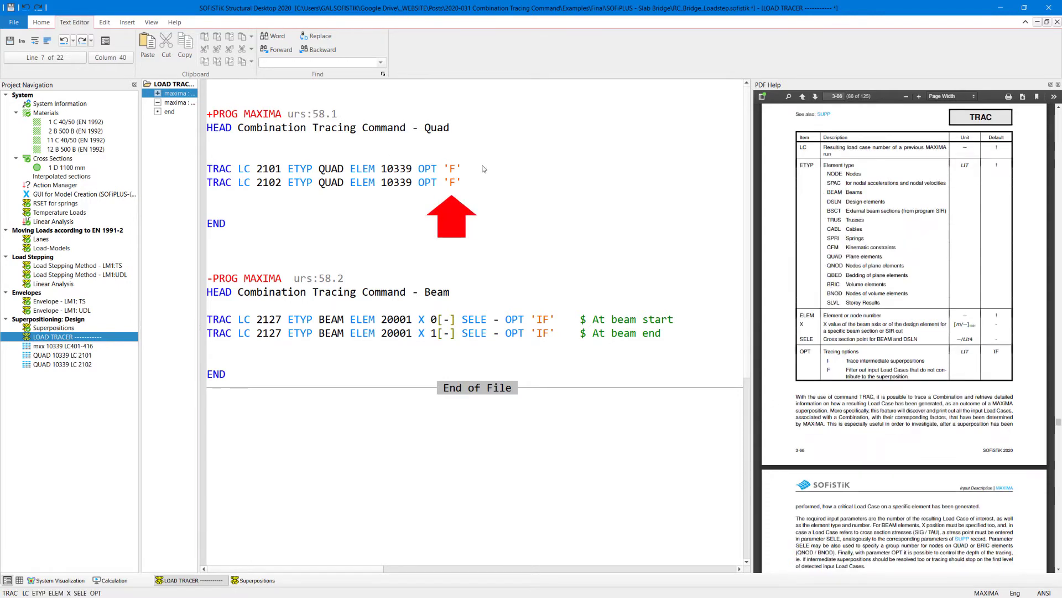
{"action": "type", "text": "I"}
{"action": "key", "text": "Down"}
{"action": "key", "text": "Left"}
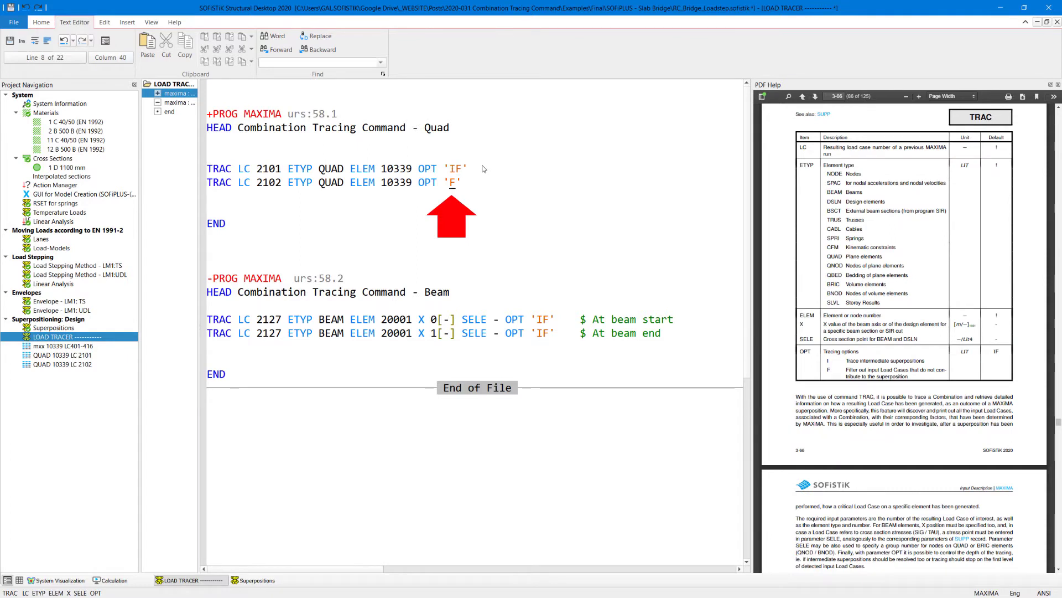
{"action": "type", "text": "I"}
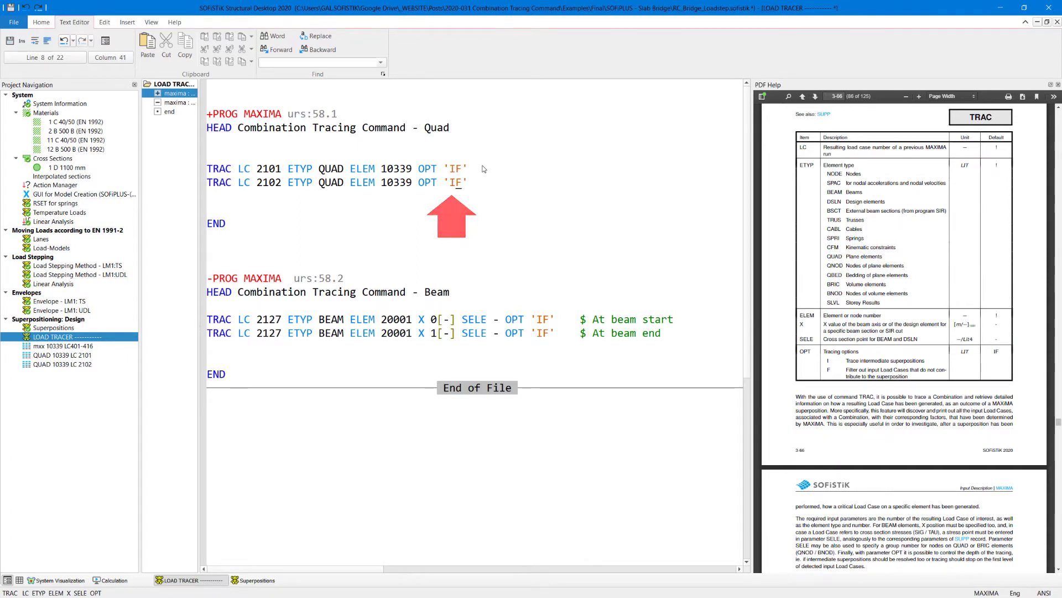
{"action": "right_click", "coordinate": [96, 340]}
{"action": "left_click", "coordinate": [133, 369]}
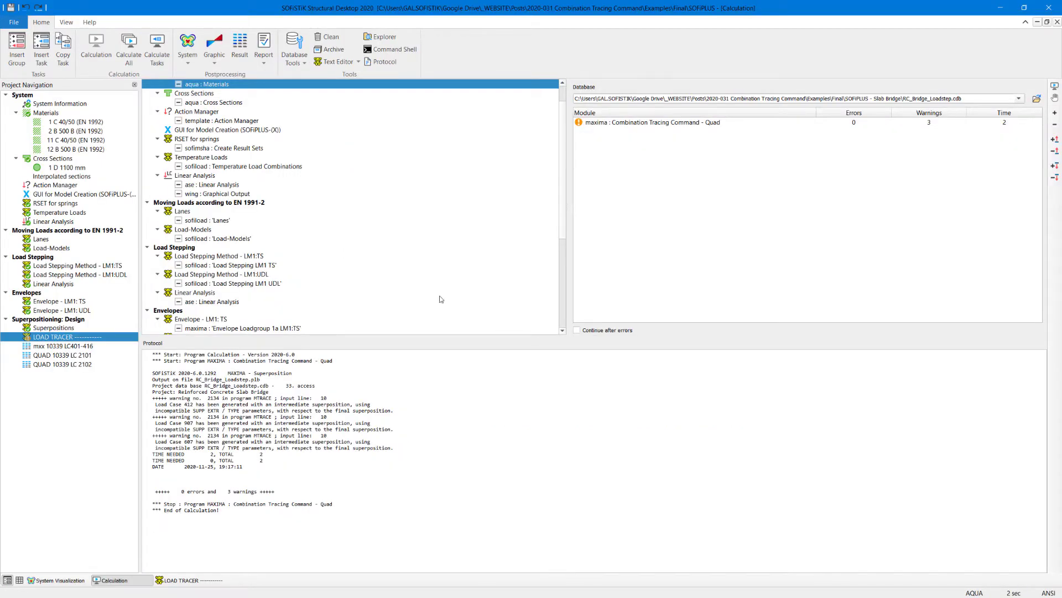
In the LOAD TRACER input, copy the LC 2101 TRAC line above the existing QUAD lines and set the copy's load case to 412.
{"action": "double_click", "coordinate": [66, 336]}
{"action": "left_click", "coordinate": [237, 155]}
{"action": "key", "text": "Return"}
{"action": "key", "text": "Return"}
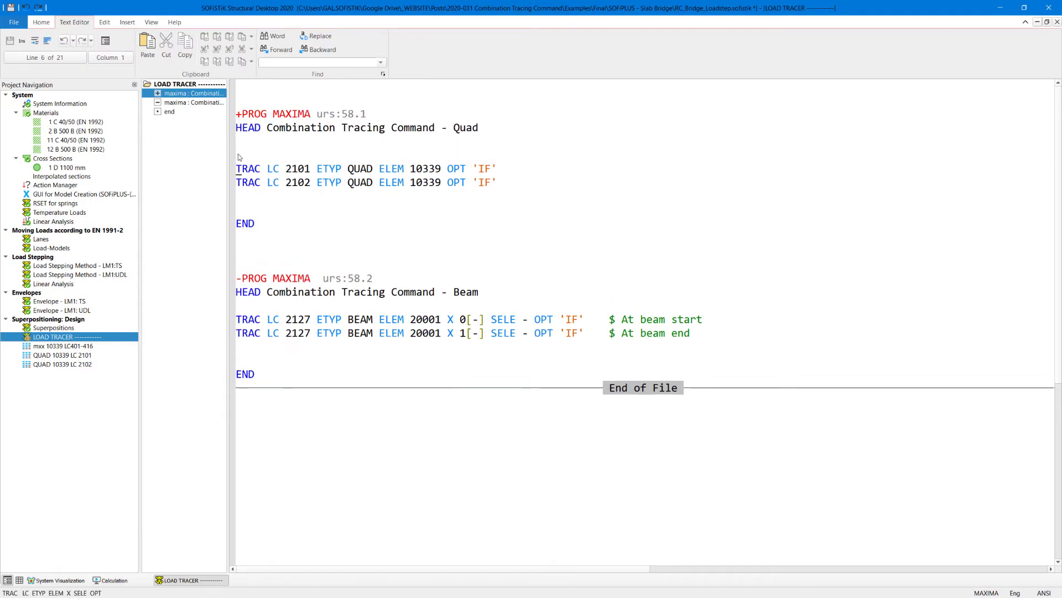
{"action": "left_click", "coordinate": [232, 187]}
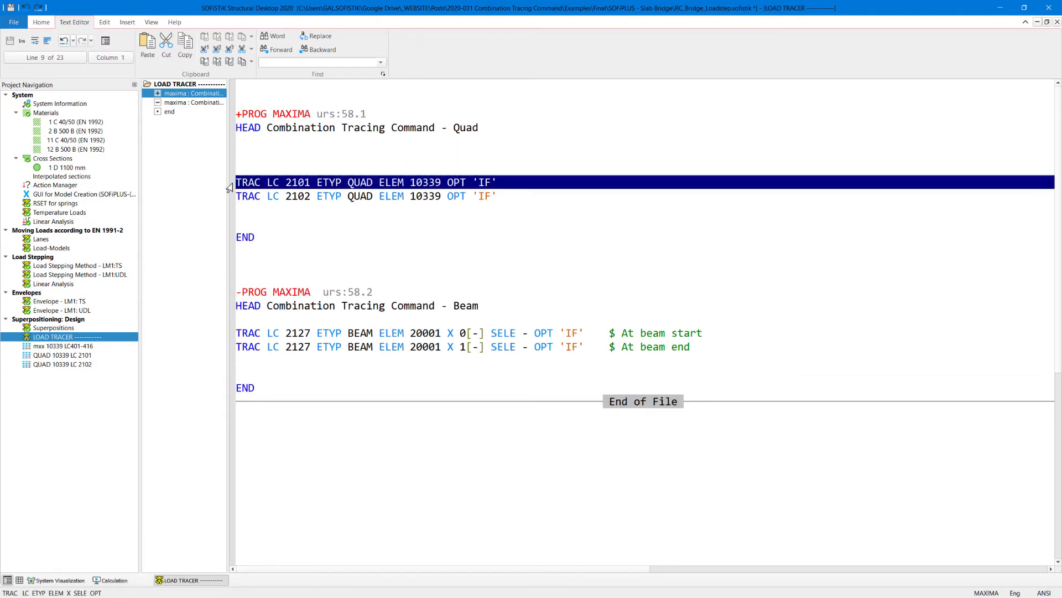
{"action": "key", "text": "ctrl+c"}
{"action": "left_click", "coordinate": [239, 155]}
{"action": "key", "text": "ctrl+v"}
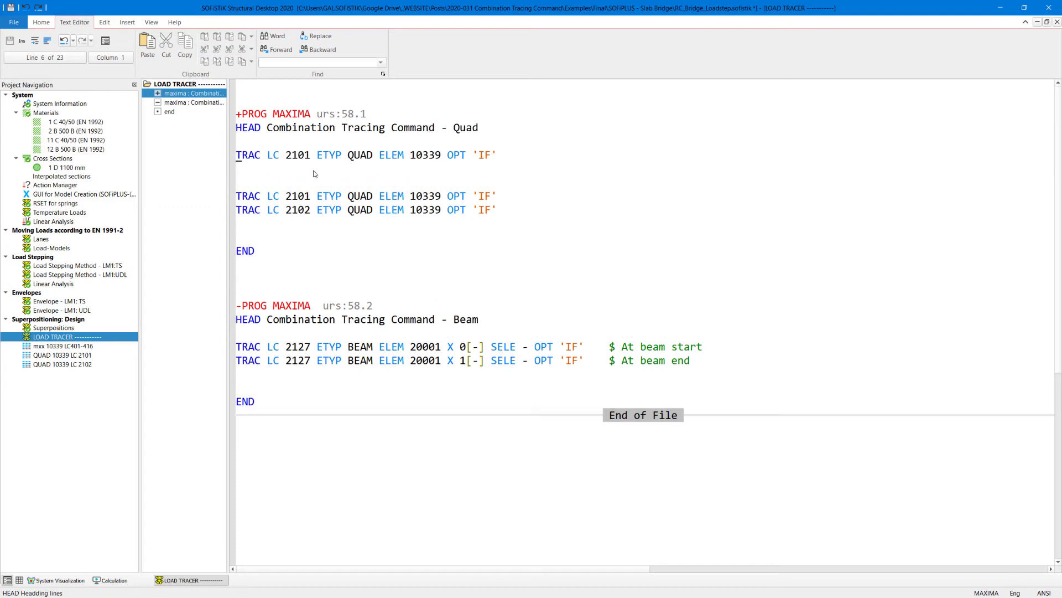
{"action": "double_click", "coordinate": [298, 155]}
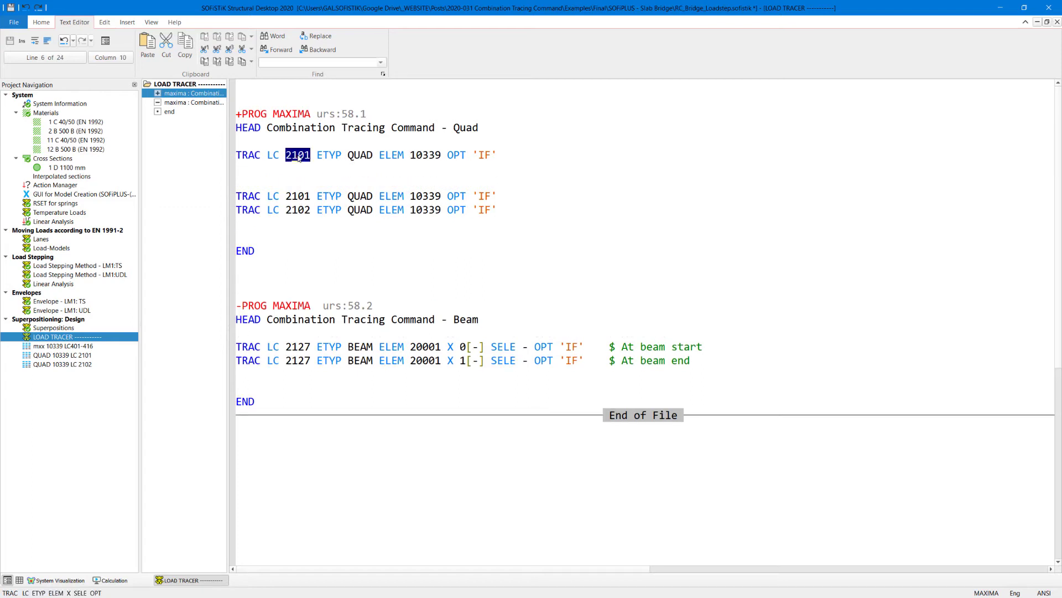
{"action": "type", "text": "412"}
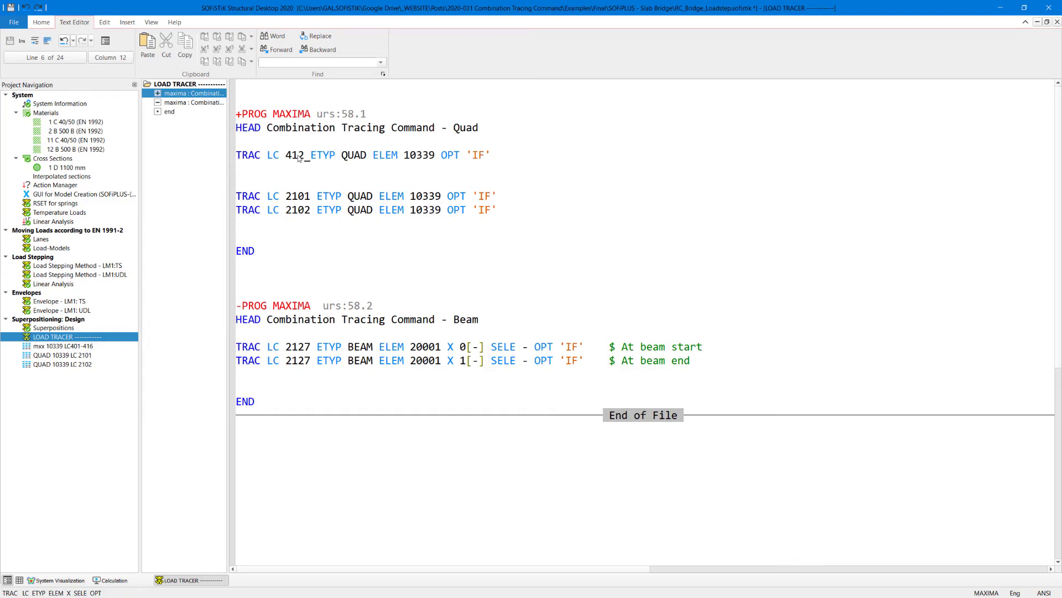
Duplicate the LC 412 TRAC line twice and set the load cases of the copies to 607 and 907.
{"action": "key", "text": "ctrl+d"}
{"action": "key", "text": "ctrl+d"}
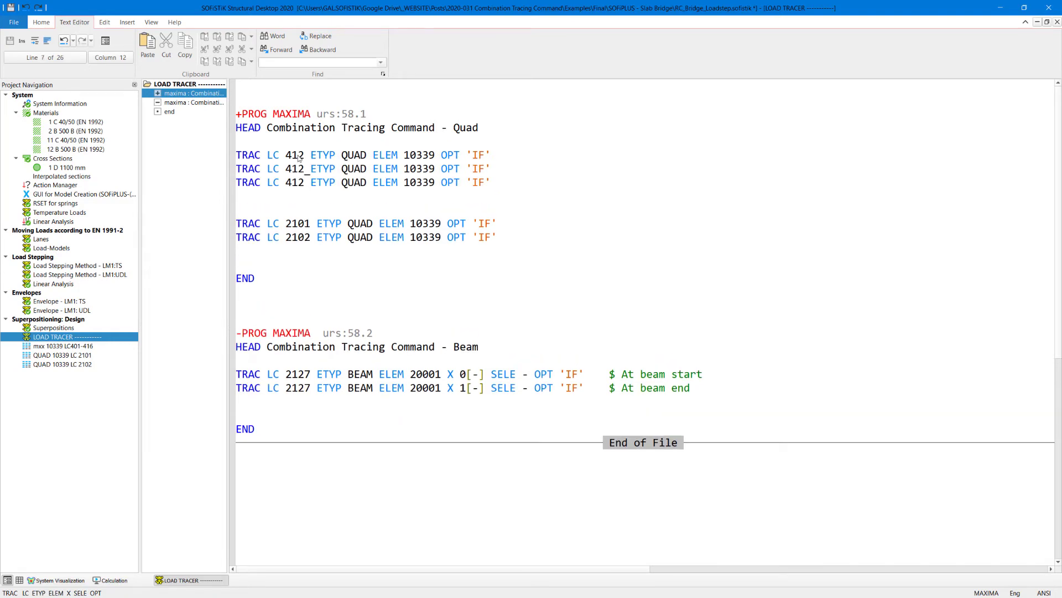
{"action": "key", "text": "BackSpace"}
{"action": "key", "text": "BackSpace"}
{"action": "key", "text": "BackSpace"}
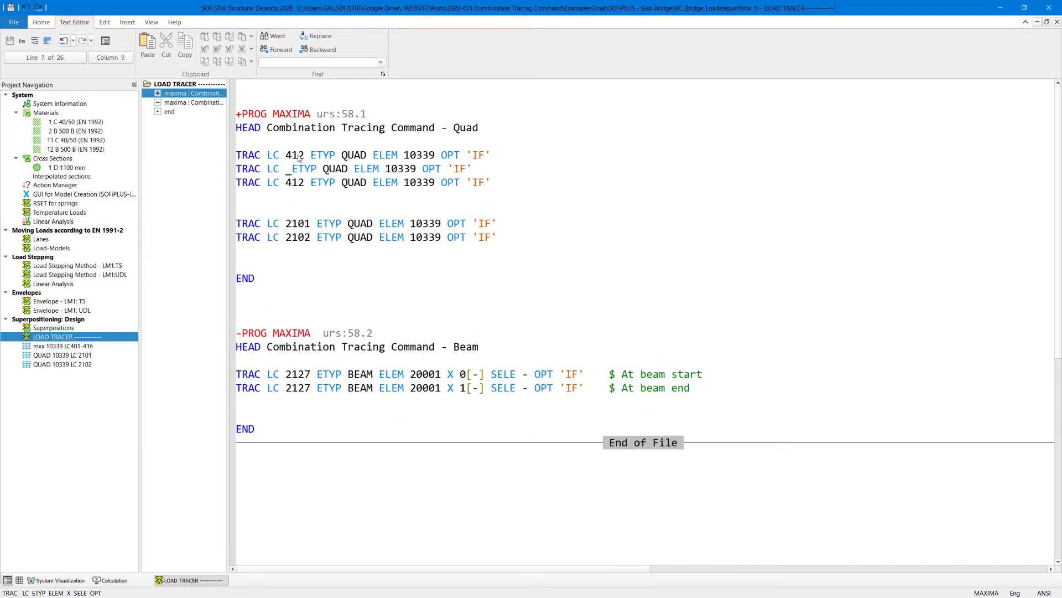
{"action": "type", "text": "60"}
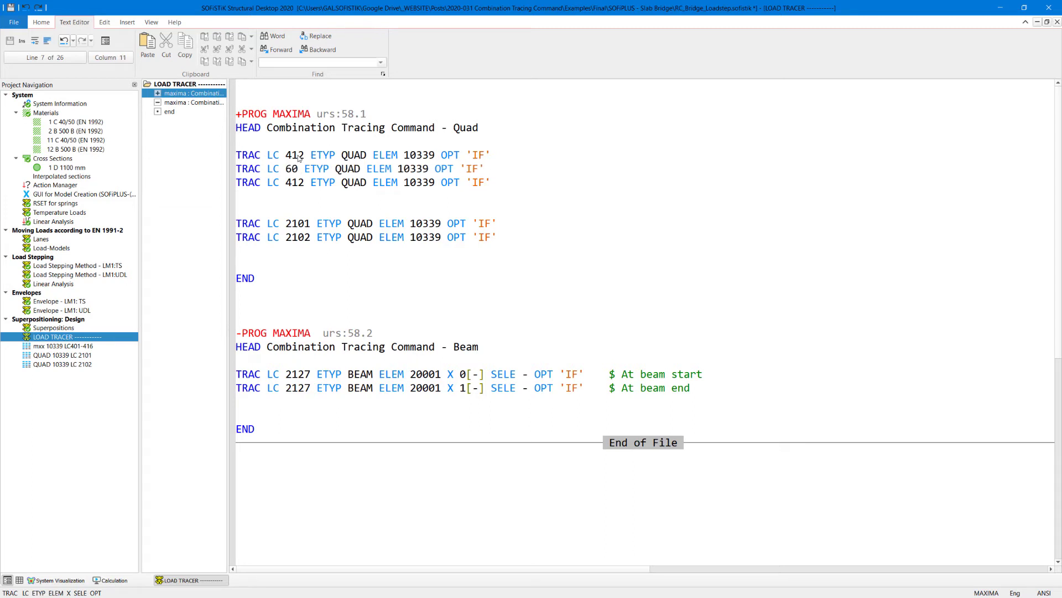
{"action": "type", "text": "7"}
{"action": "key", "text": "Down"}
{"action": "key", "text": "BackSpace"}
{"action": "key", "text": "BackSpace"}
{"action": "key", "text": "BackSpace"}
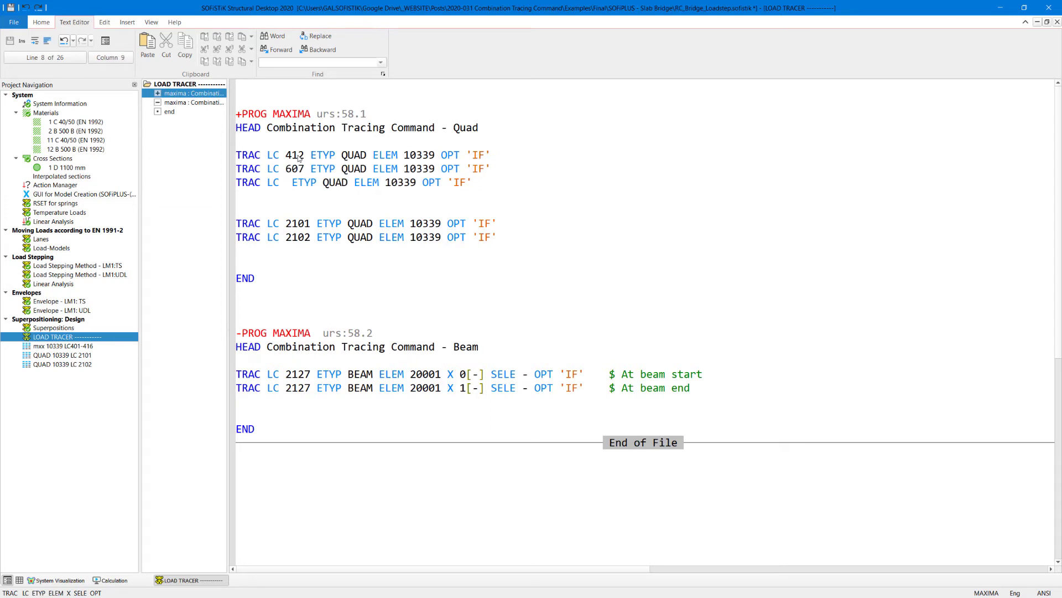
{"action": "type", "text": "907"}
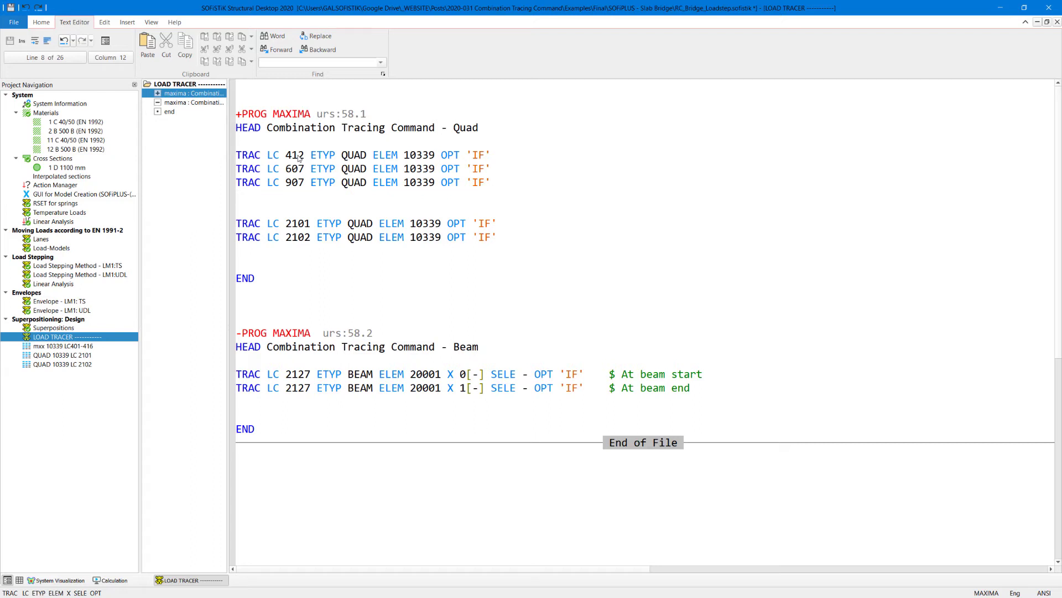
Recalculate the LOAD TRACER task and reload its report to review the combination tracing tables for element 10339.
{"action": "right_click", "coordinate": [77, 337]}
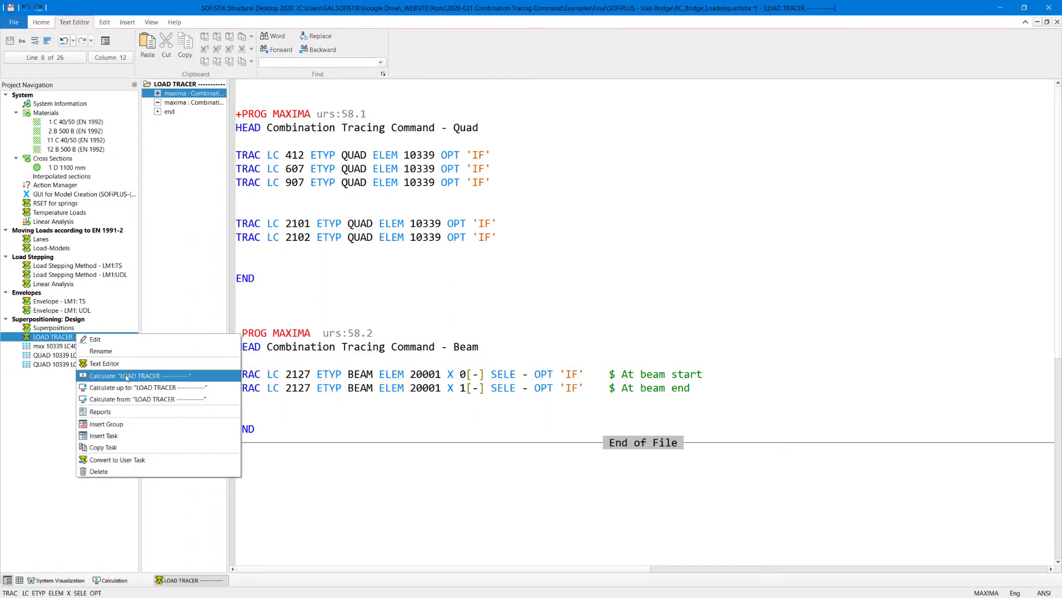
{"action": "left_click", "coordinate": [128, 374]}
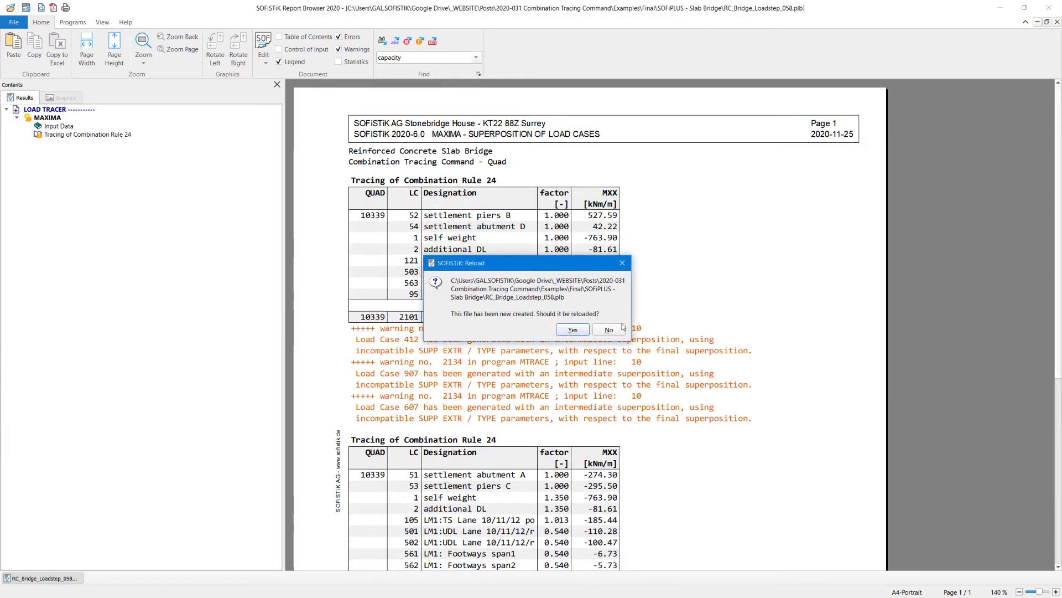
{"action": "left_click", "coordinate": [573, 330]}
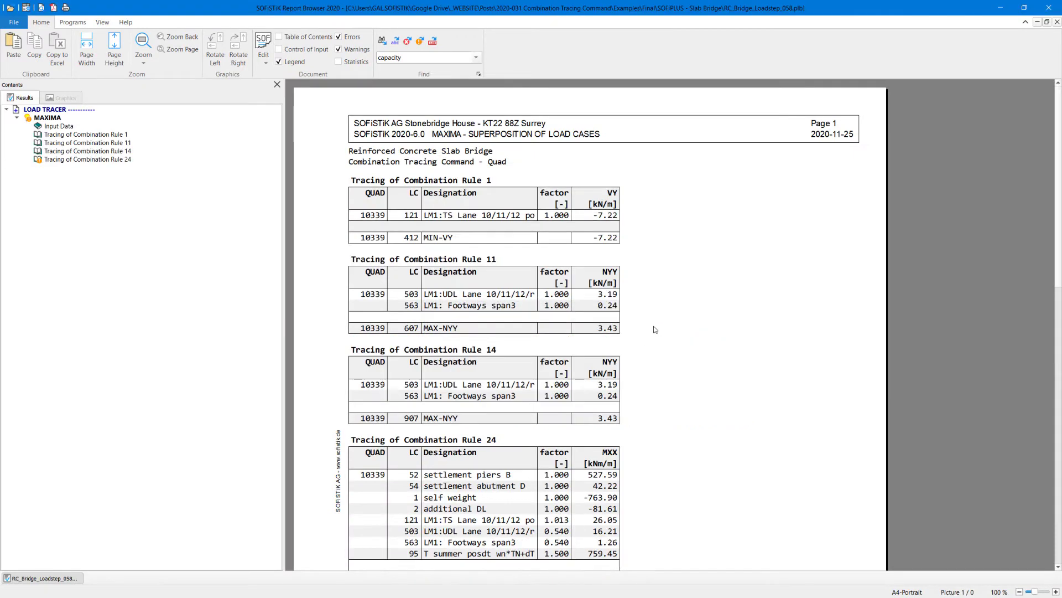
{"action": "scroll", "coordinate": [653, 332], "scroll_direction": "down", "scroll_amount": 2}
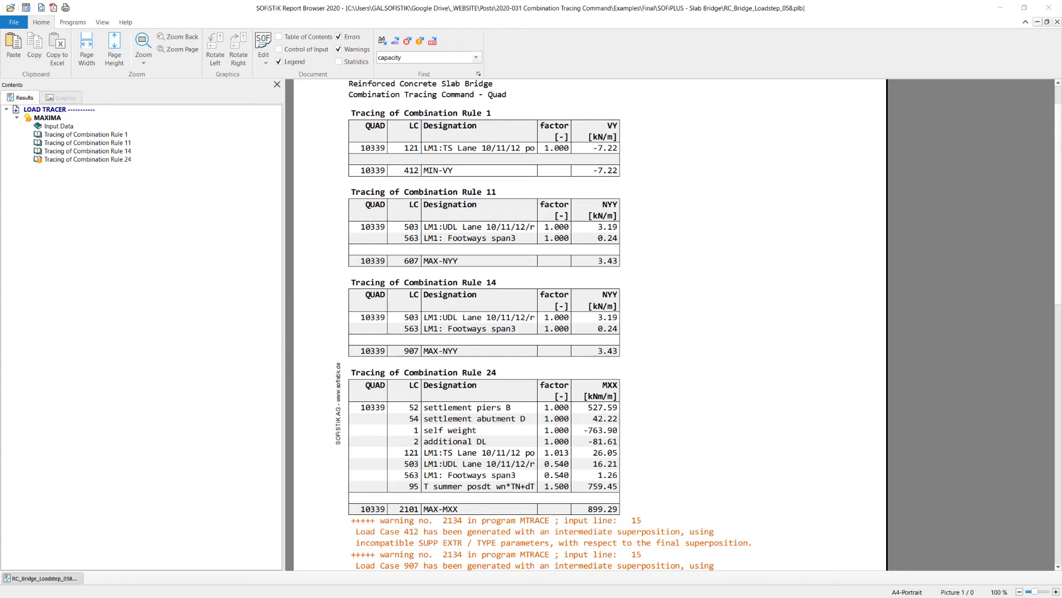
{"action": "scroll", "coordinate": [590, 324], "scroll_direction": "down", "scroll_amount": 1}
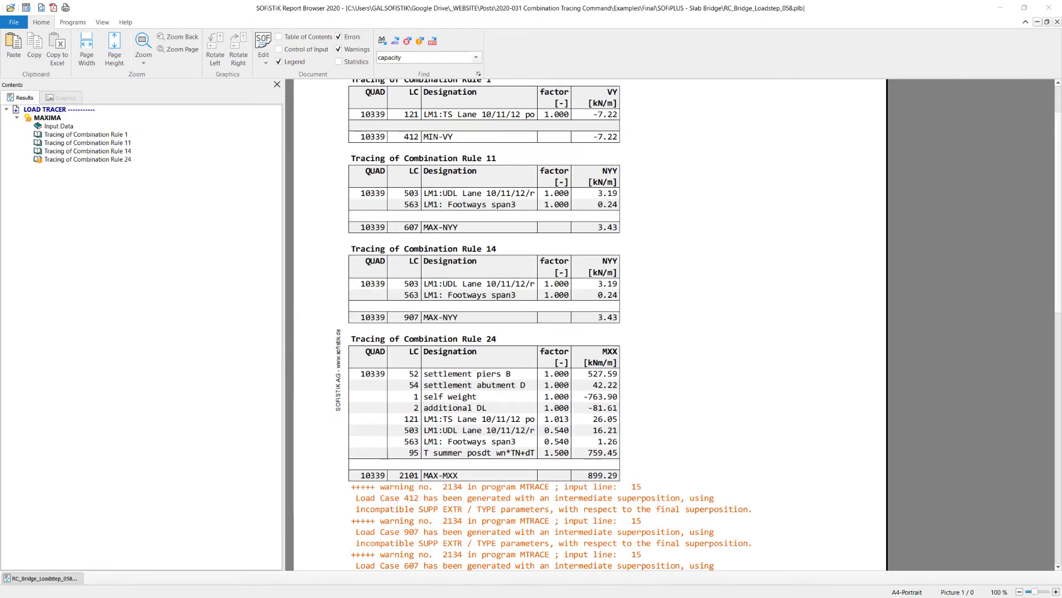
{"action": "key", "text": "alt+F4"}
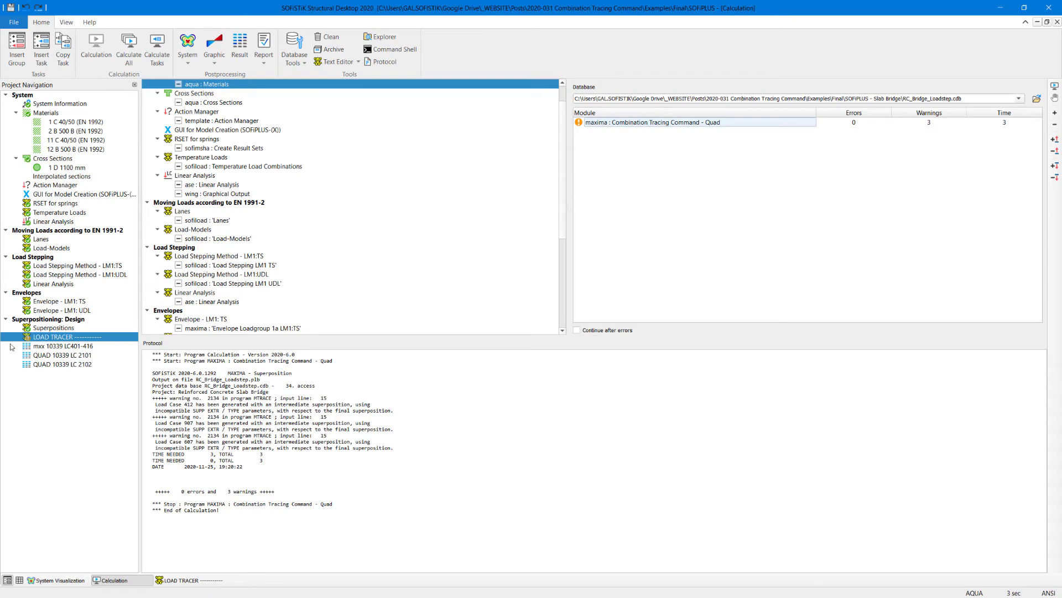
Reopen the LOAD TRACER input and change the tracing option of the LC 907 line to 'F'.
{"action": "double_click", "coordinate": [50, 338]}
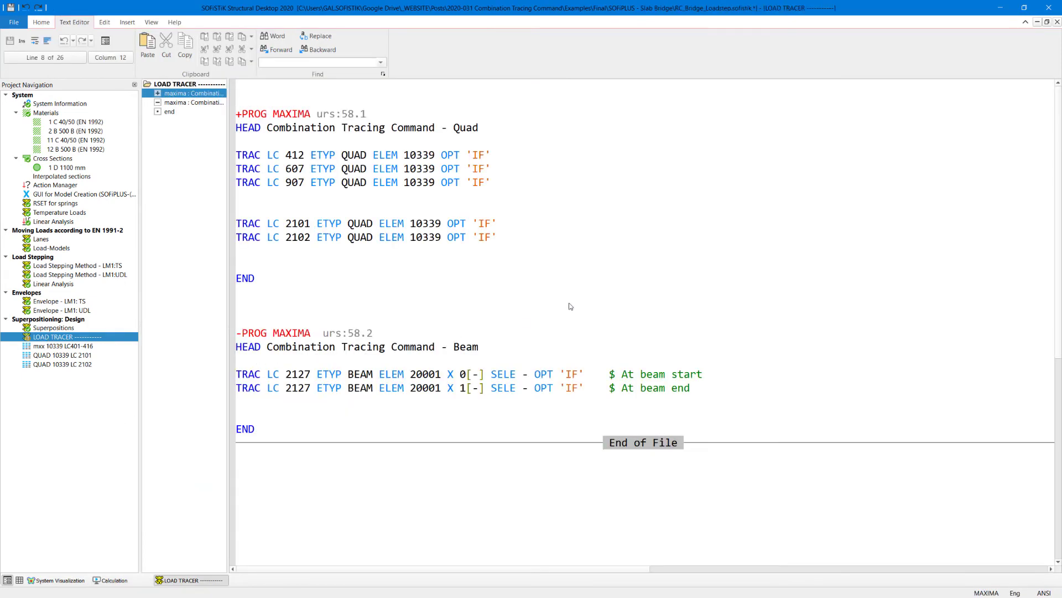
{"action": "left_click", "coordinate": [474, 188]}
{"action": "key", "text": "Delete"}
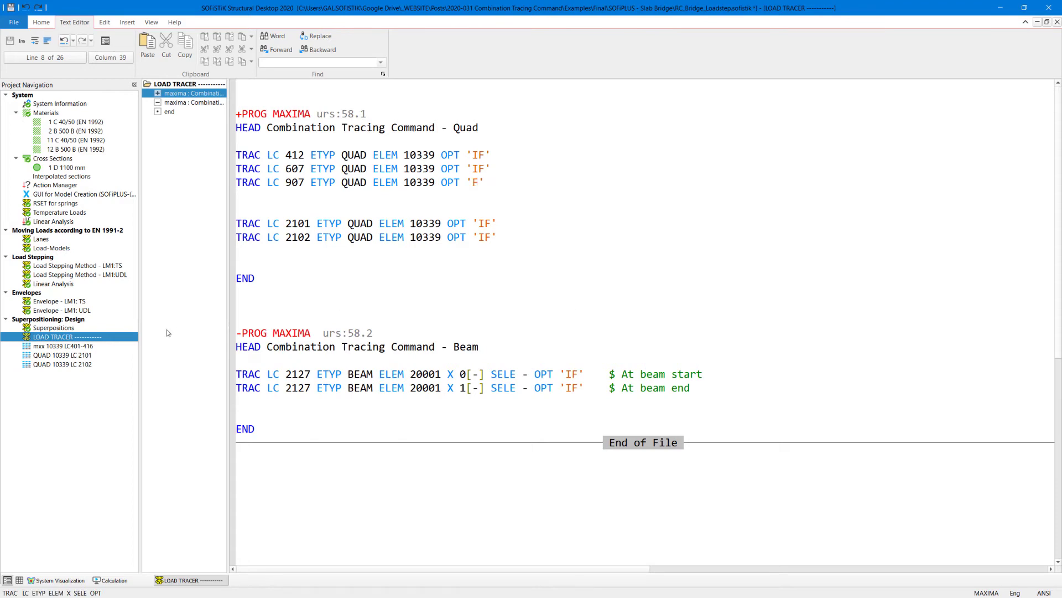
Run the LOAD TRACER calculation with the edited LC 907 option and reload the updated report.
{"action": "right_click", "coordinate": [64, 336]}
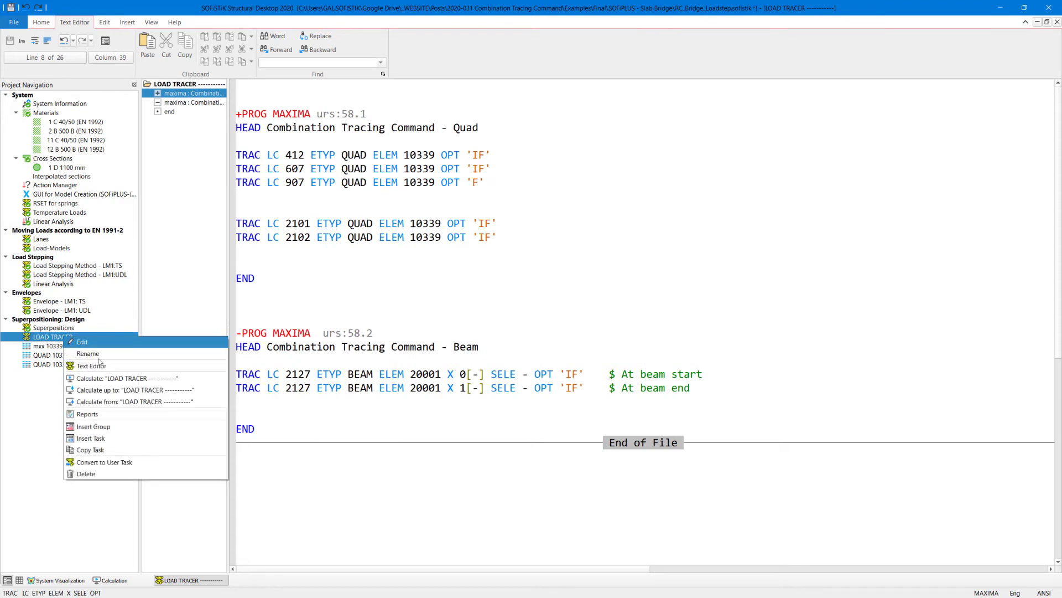
{"action": "left_click", "coordinate": [129, 378]}
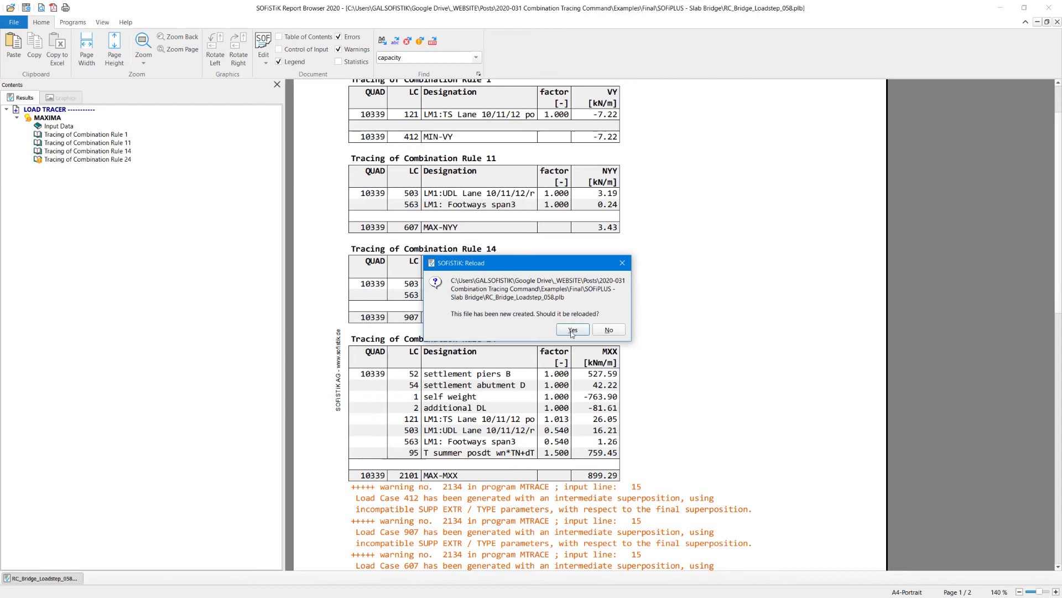
{"action": "left_click", "coordinate": [575, 335]}
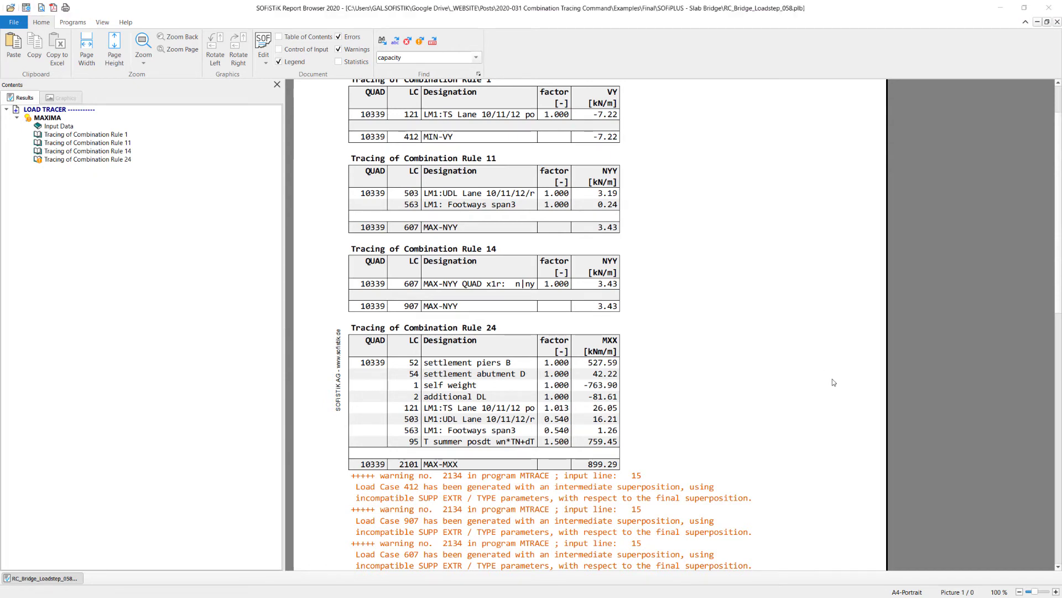
Review the Combination Rule 24 tracing tables and the warnings below them, and return from the report to the project.
{"action": "scroll", "coordinate": [832, 377], "scroll_direction": "down", "scroll_amount": 5}
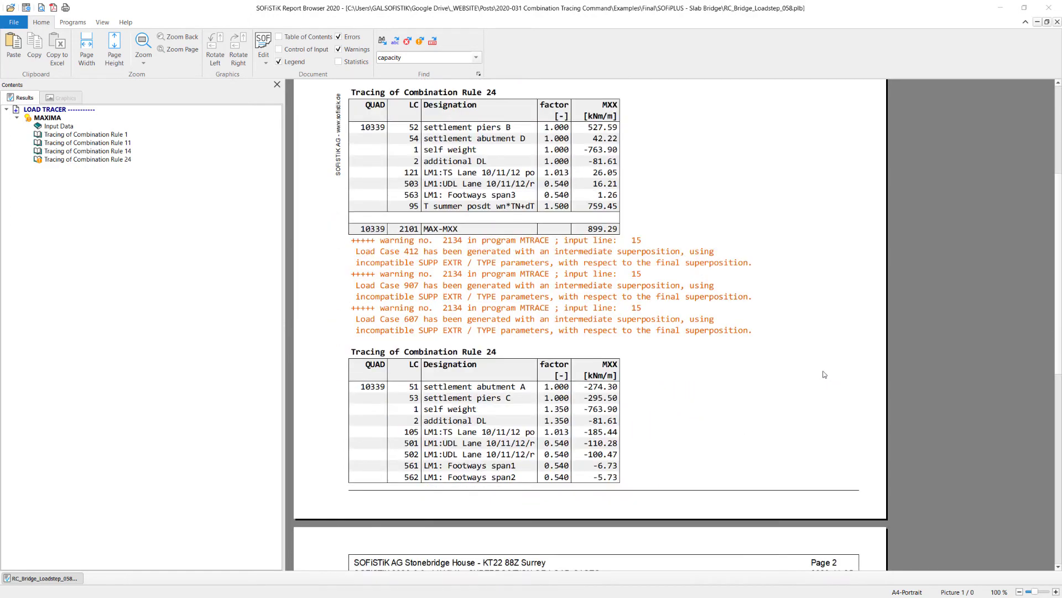
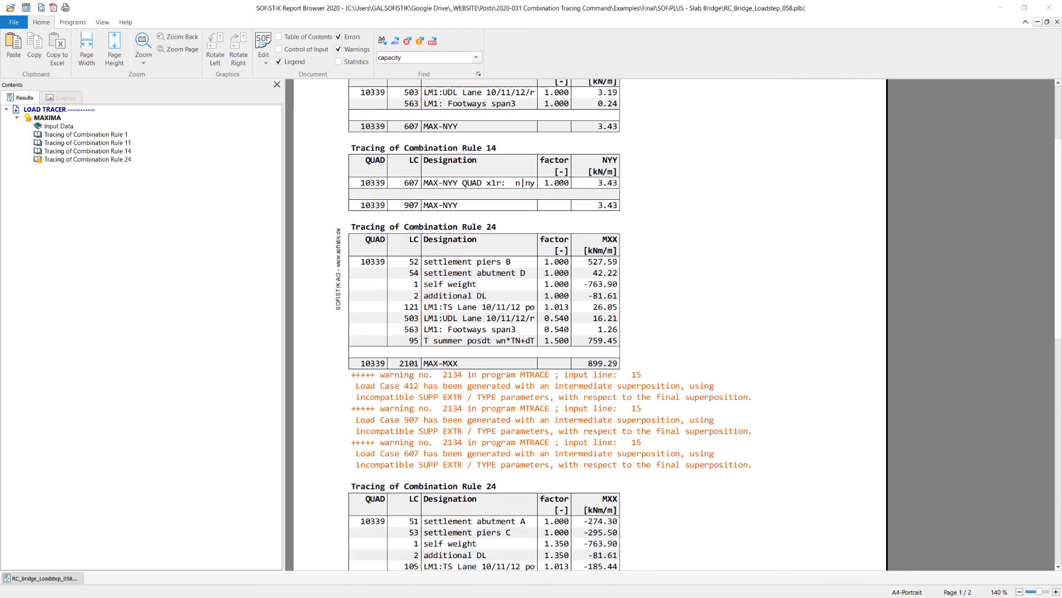
{"action": "key", "text": "alt+F4"}
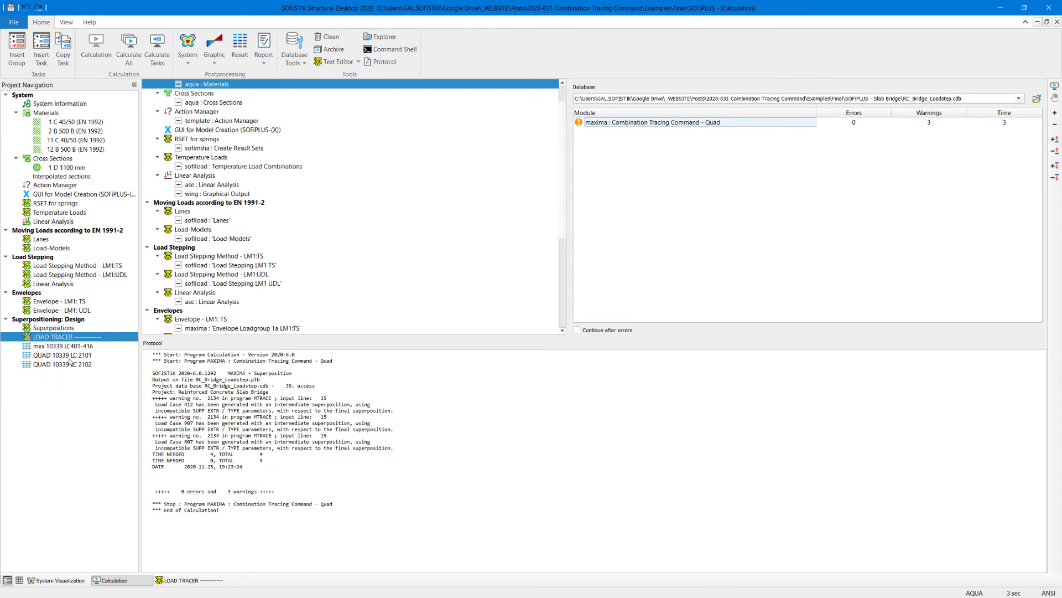
Look up the Interactive Lists and Graphics task among the Postprocessing tasks available for insertion, without adding a task.
{"action": "left_click", "coordinate": [95, 347]}
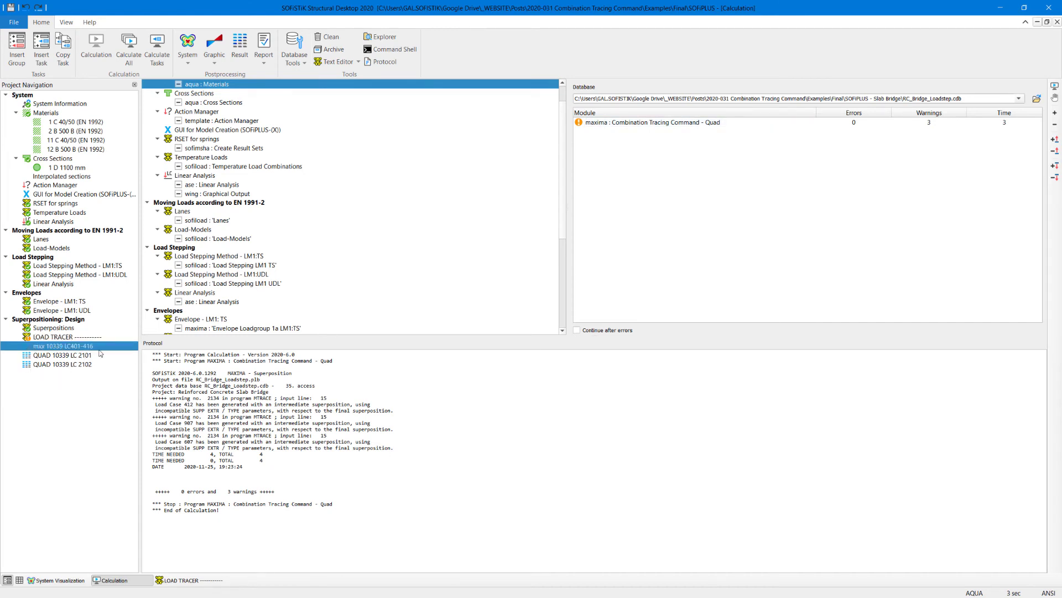
{"action": "right_click", "coordinate": [82, 383]}
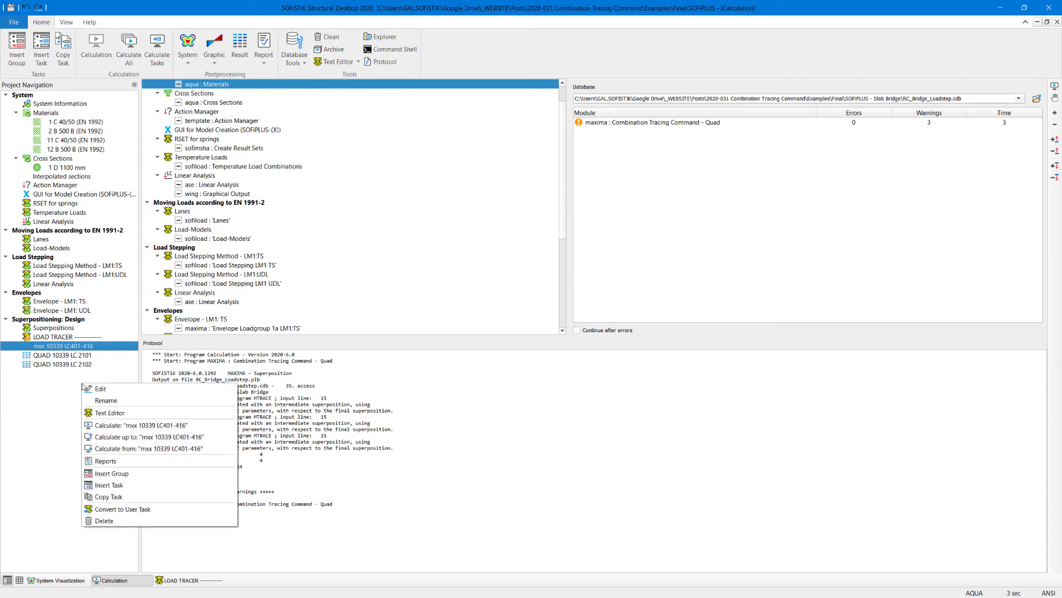
{"action": "left_click", "coordinate": [145, 486]}
{"action": "scroll", "coordinate": [428, 332], "scroll_direction": "down", "scroll_amount": 5}
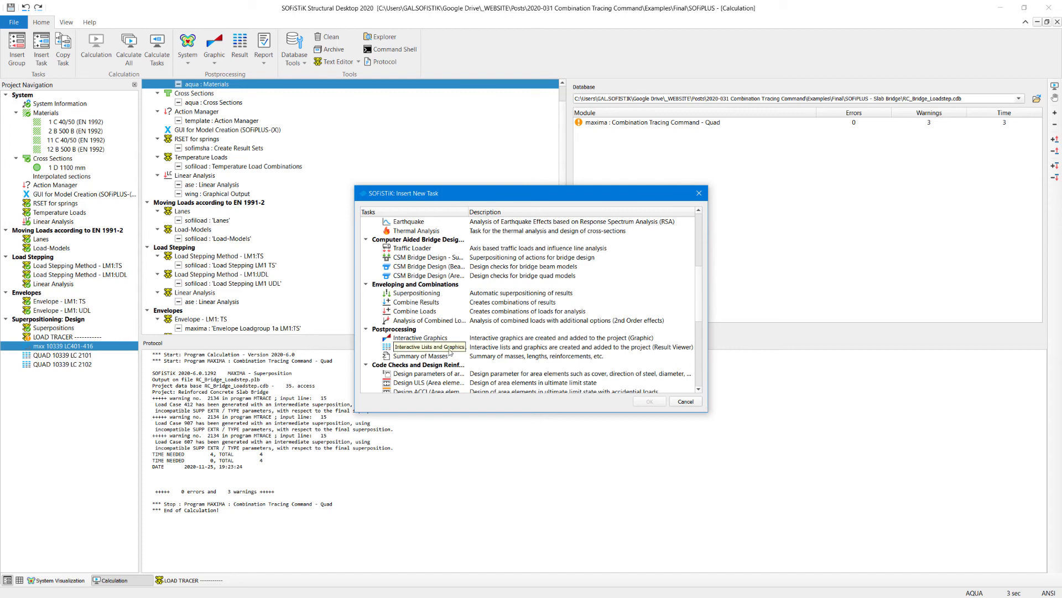
{"action": "left_click", "coordinate": [685, 402]}
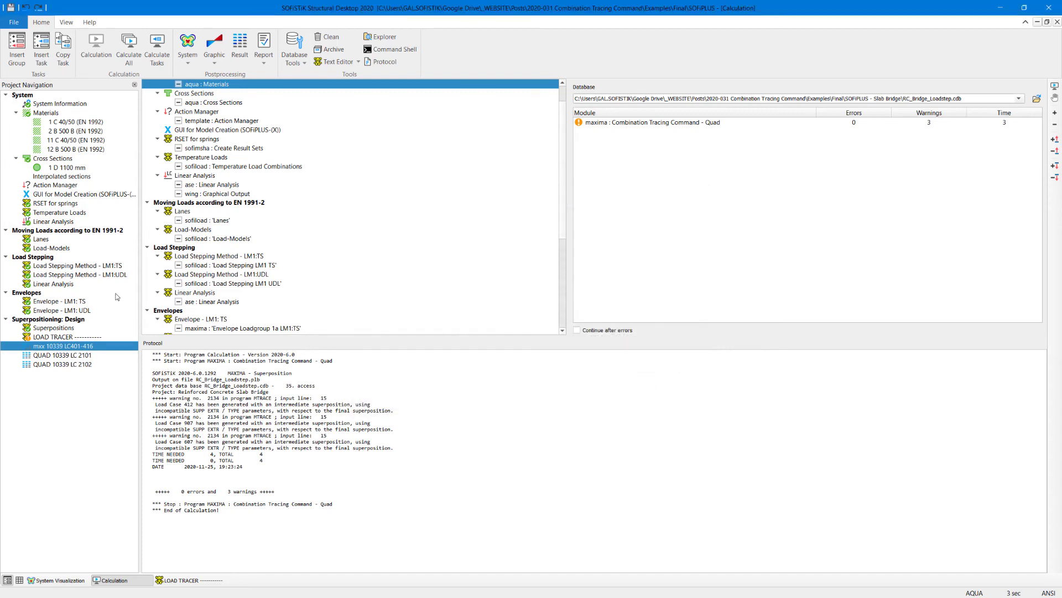
Open the mxx 10339 LC401-416 result list and review the LC 2101 tracing table in the LOAD TRACER report.
{"action": "double_click", "coordinate": [91, 347]}
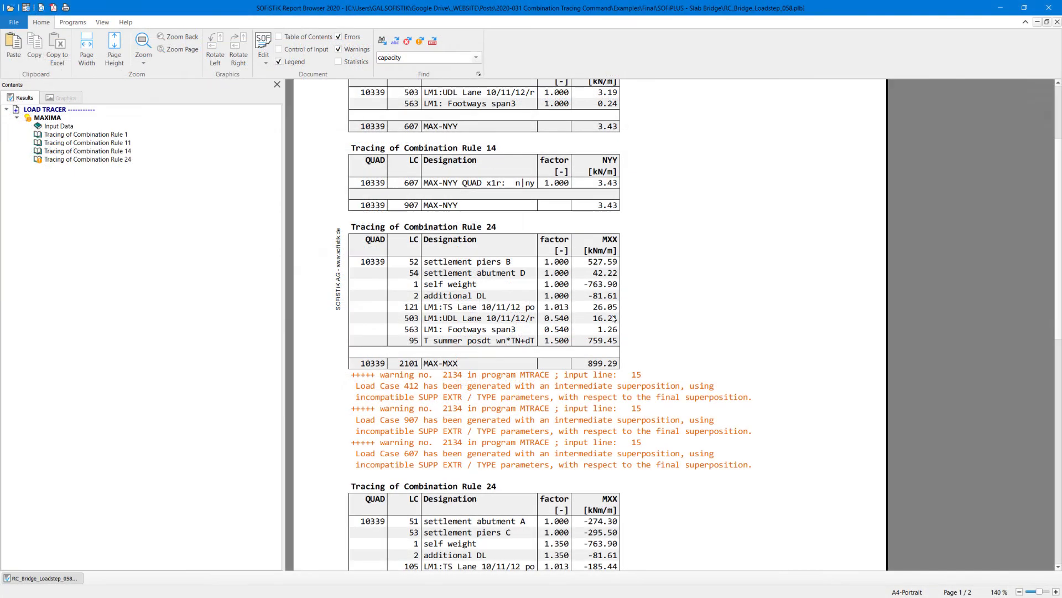
{"action": "scroll", "coordinate": [613, 318], "scroll_direction": "up", "scroll_amount": 2}
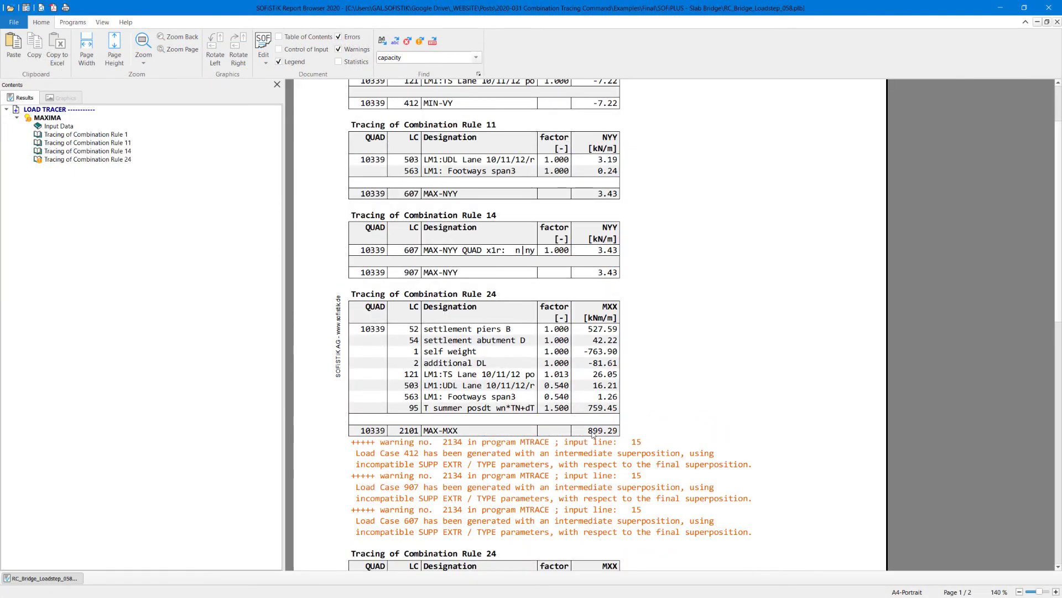